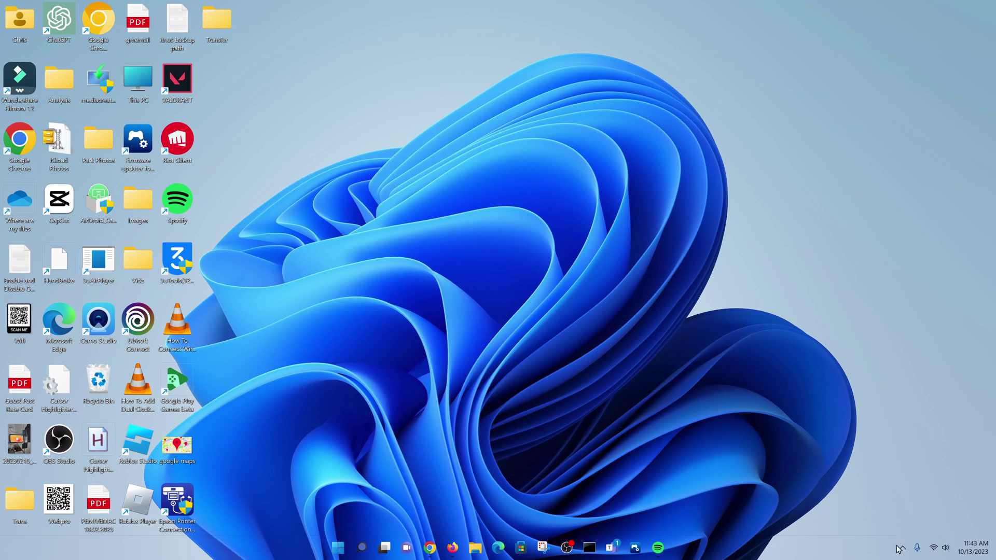
Check the connected Wi-Fi network, then open a new maximized Chrome window
click(933, 551)
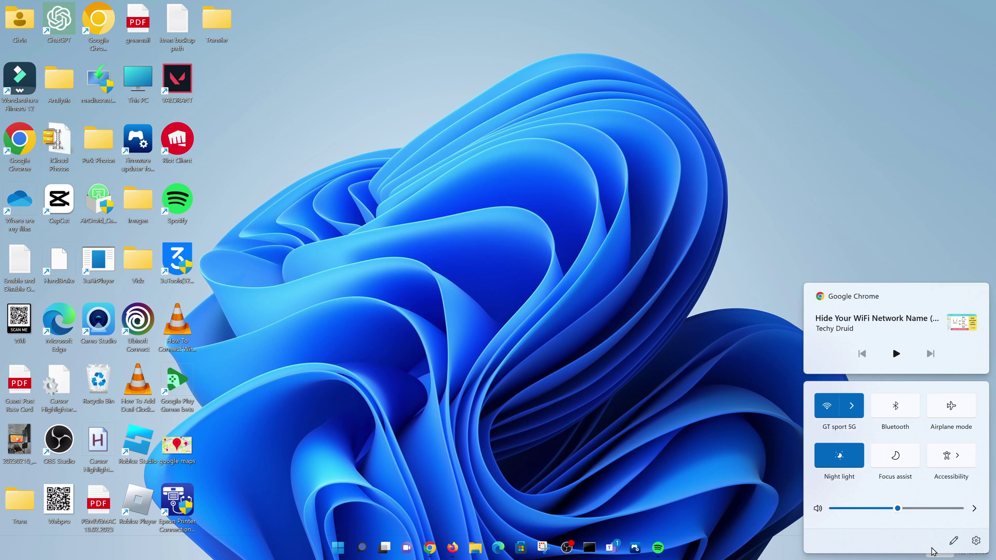
click(628, 414)
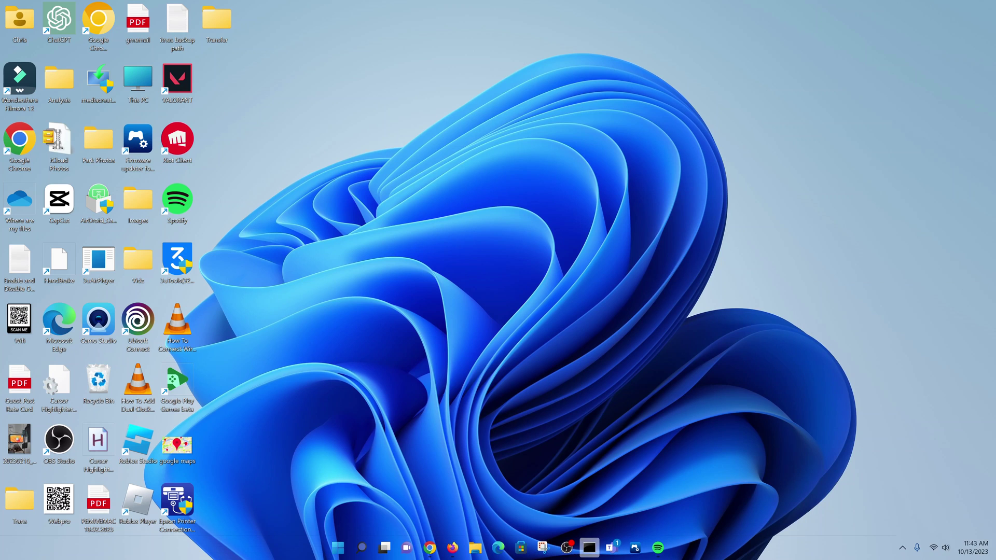
right_click(430, 548)
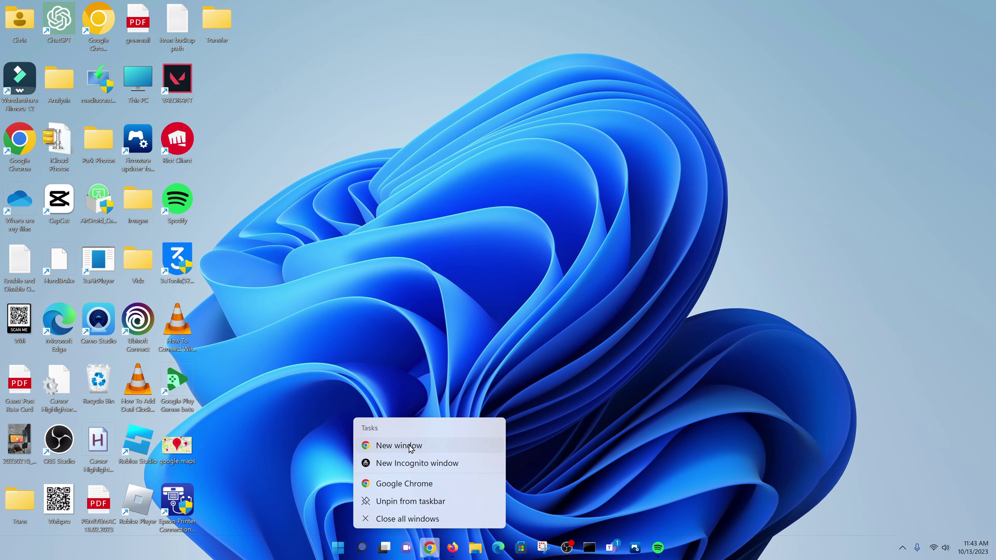
click(417, 446)
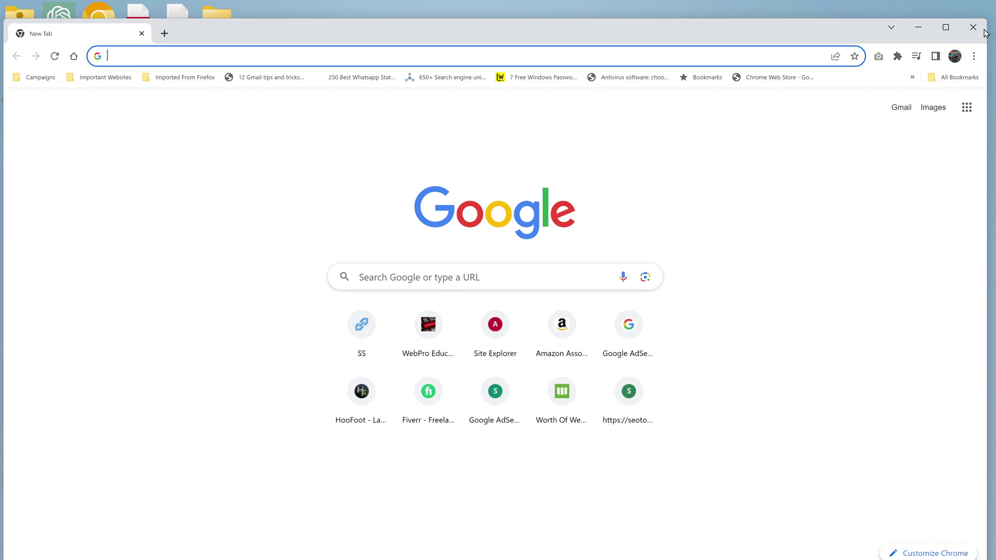
click(952, 29)
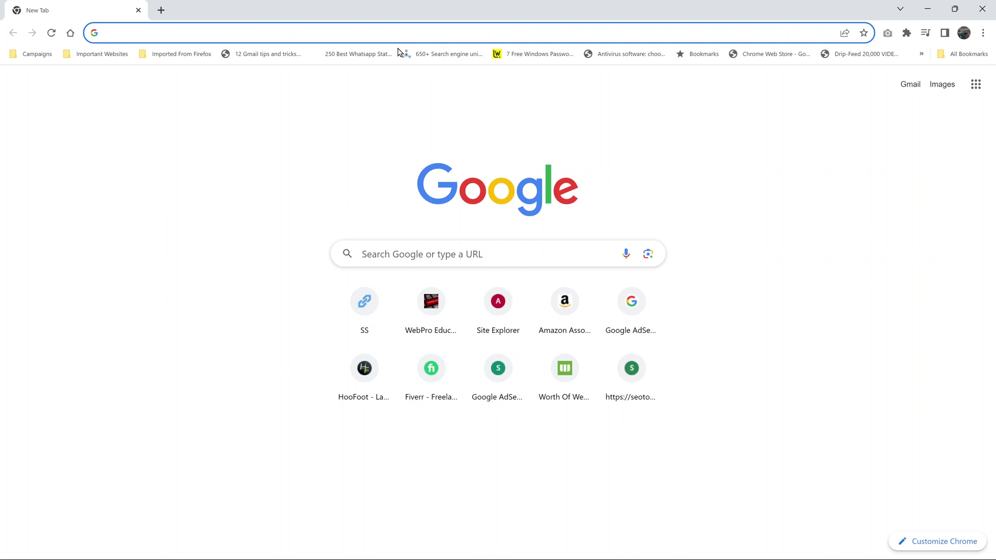
Enter the router address 'htpps://192' in Chrome's address bar
text(ht)
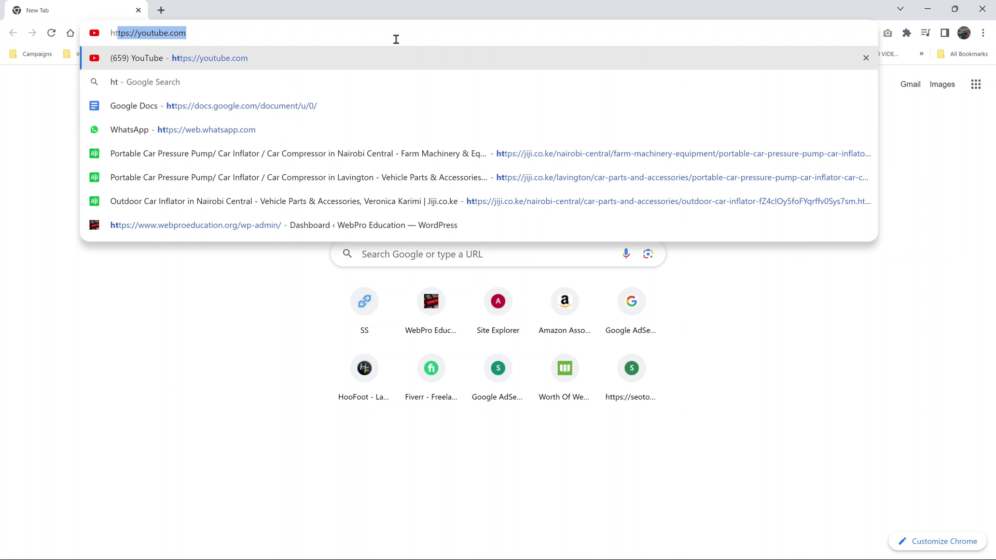
text(pps)
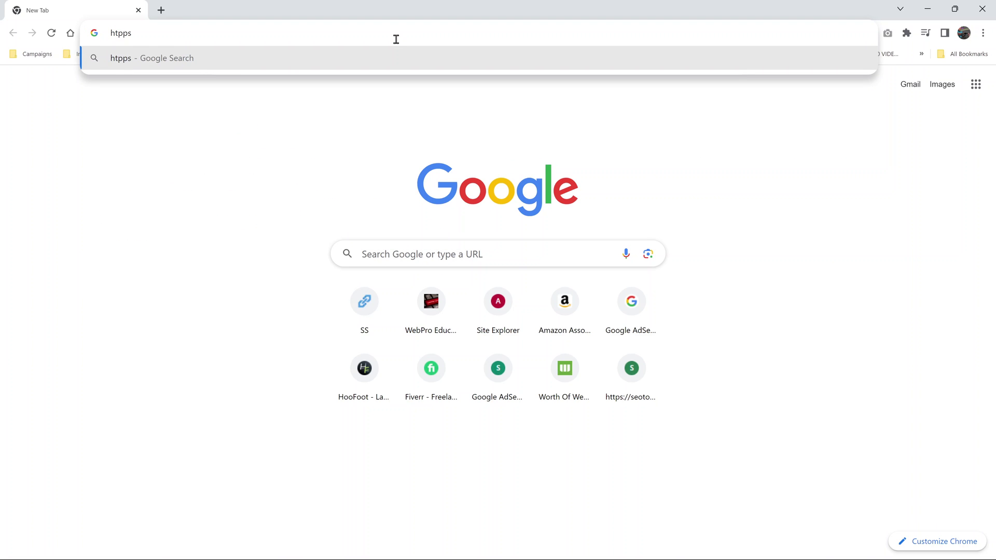
text(:)
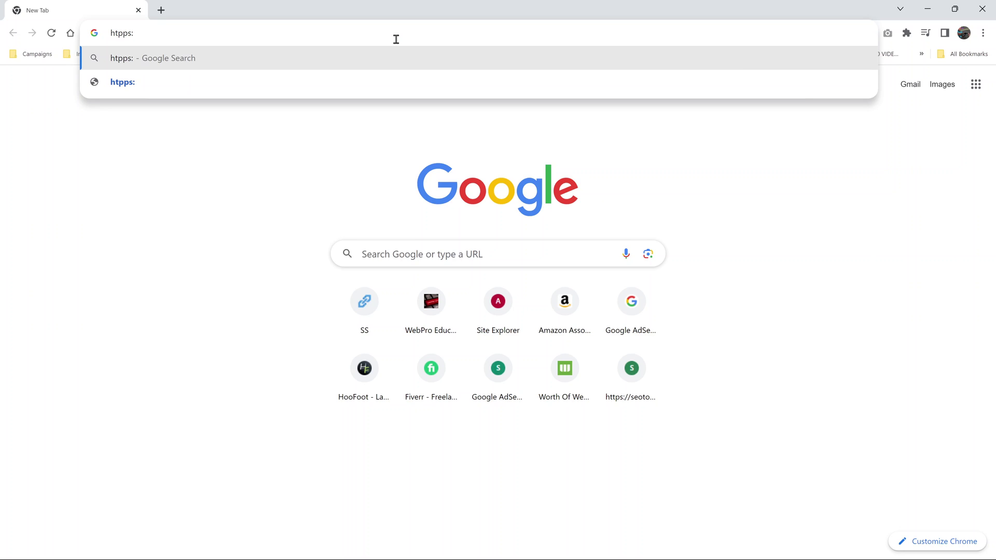
text(//)
text(192)
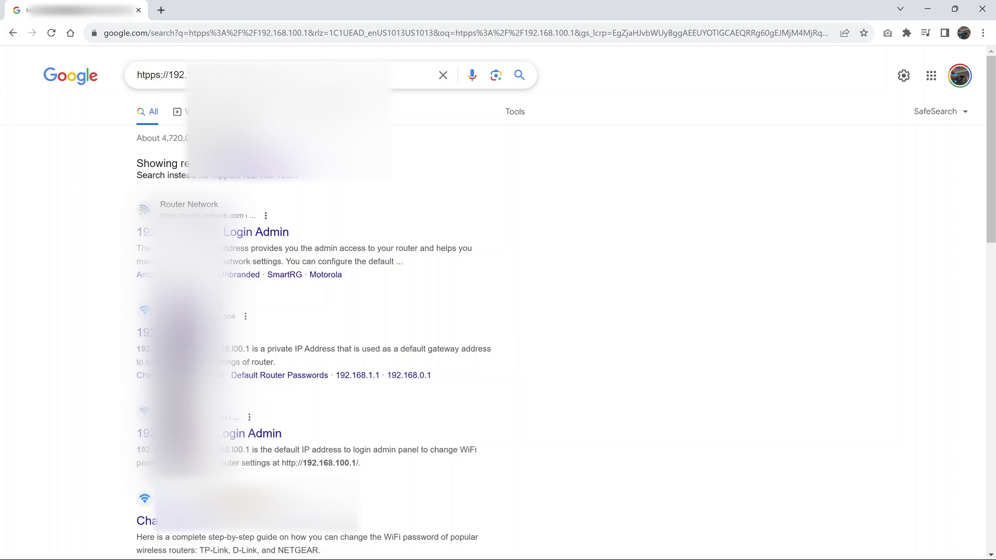
Select and copy the router address from the Google search box
triple_click(128, 74)
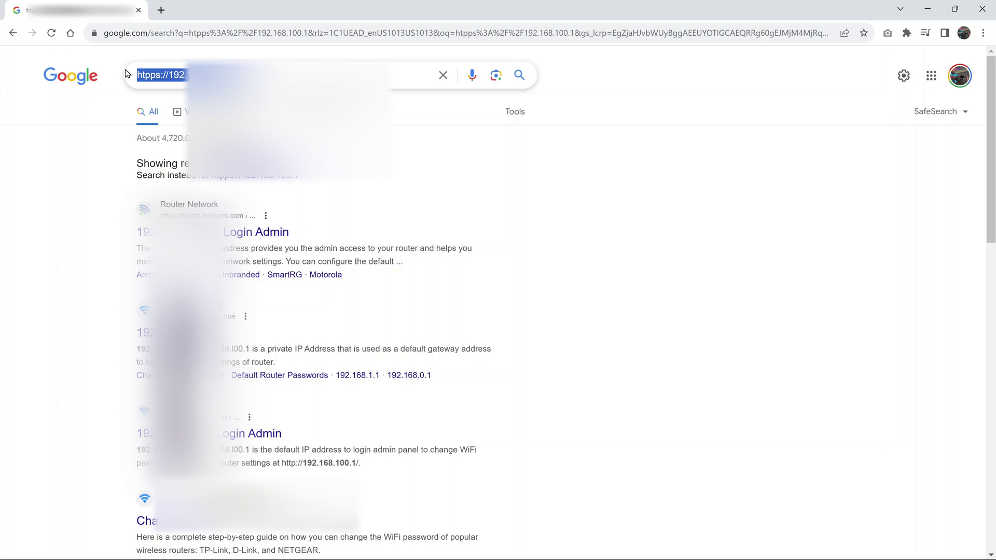
right_click(160, 77)
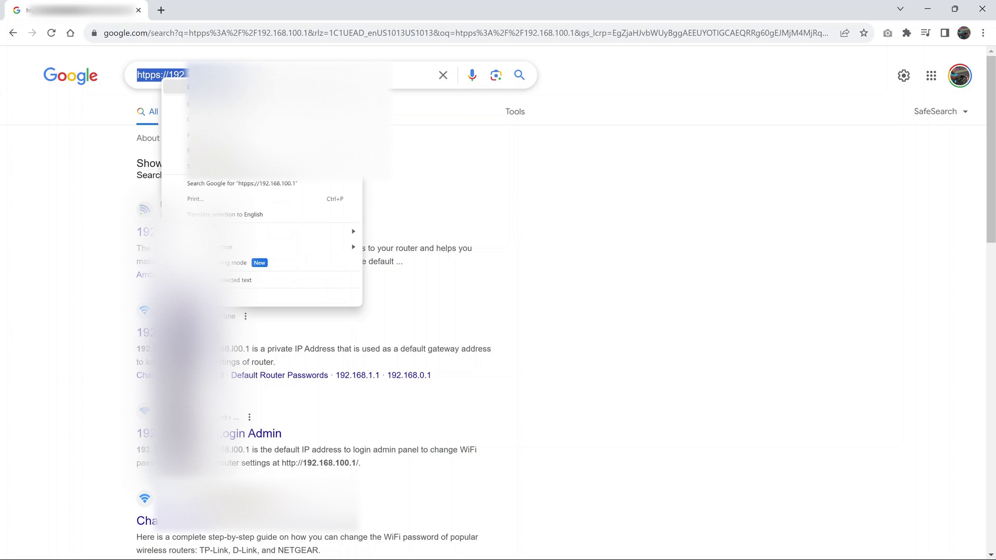
click(753, 411)
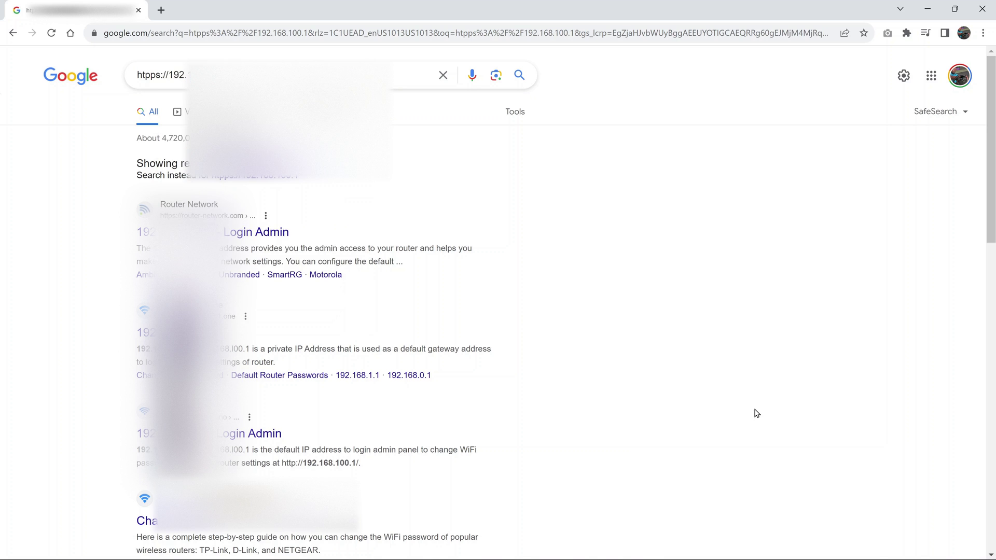
triple_click(166, 75)
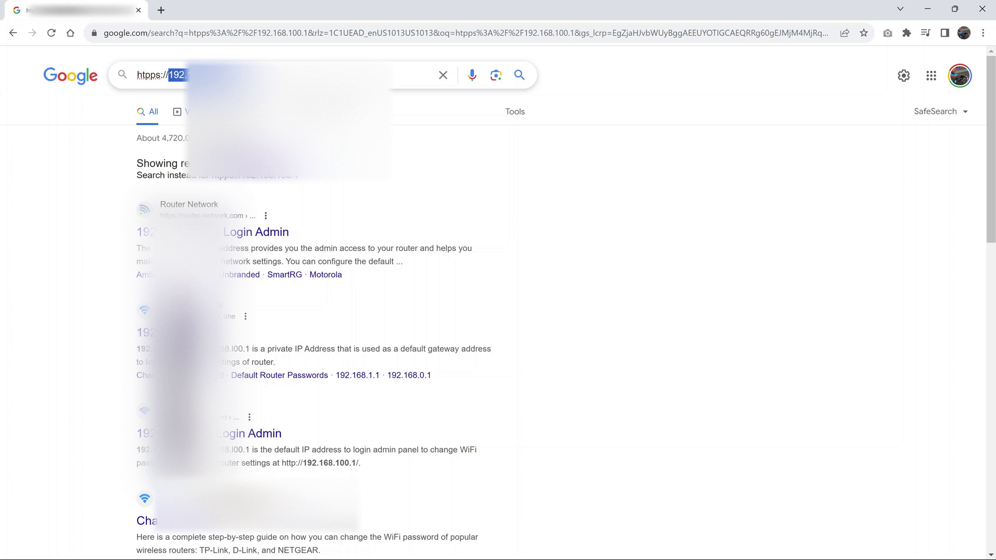
right_click(200, 79)
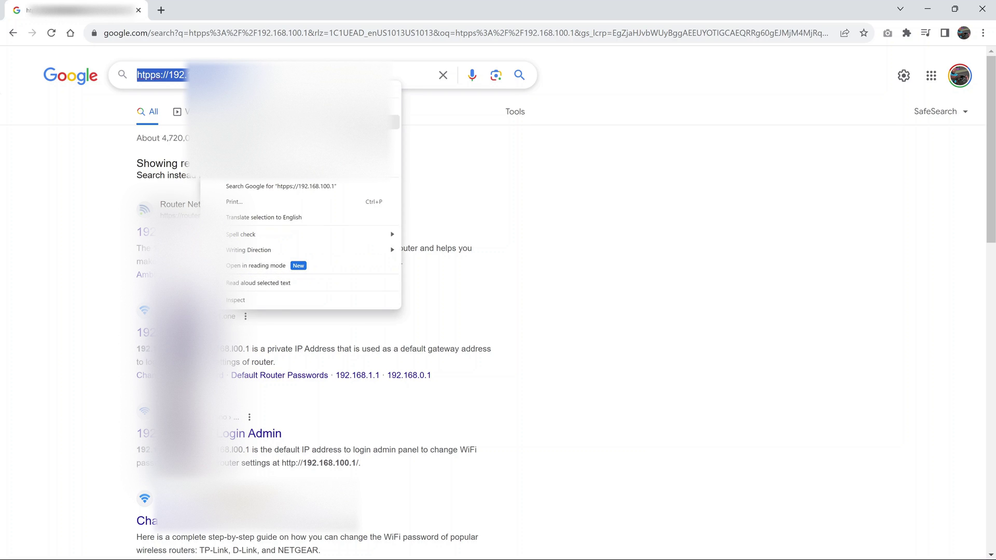
key(Escape)
Paste the router address over the current URL and load the login page
click(187, 34)
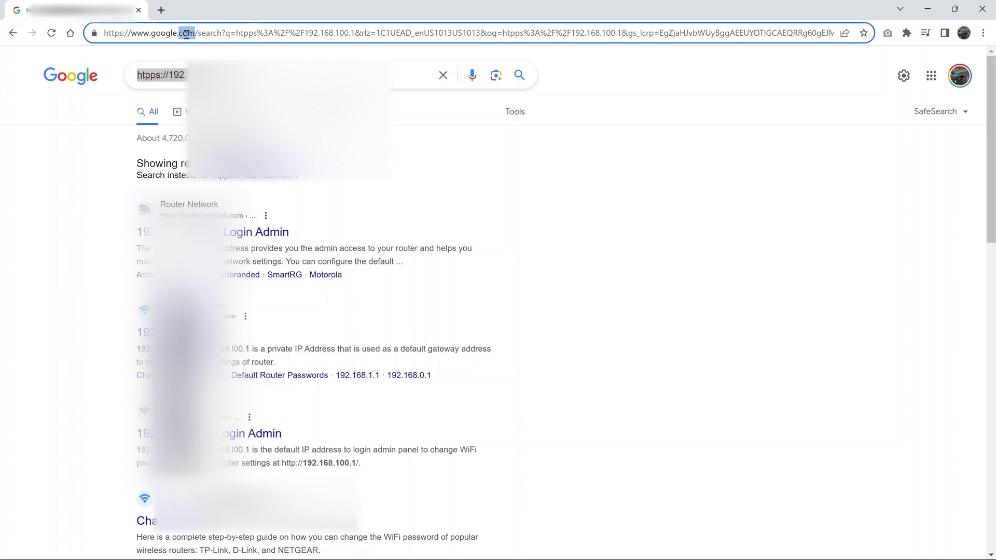
key(ctrl+a)
right_click(186, 35)
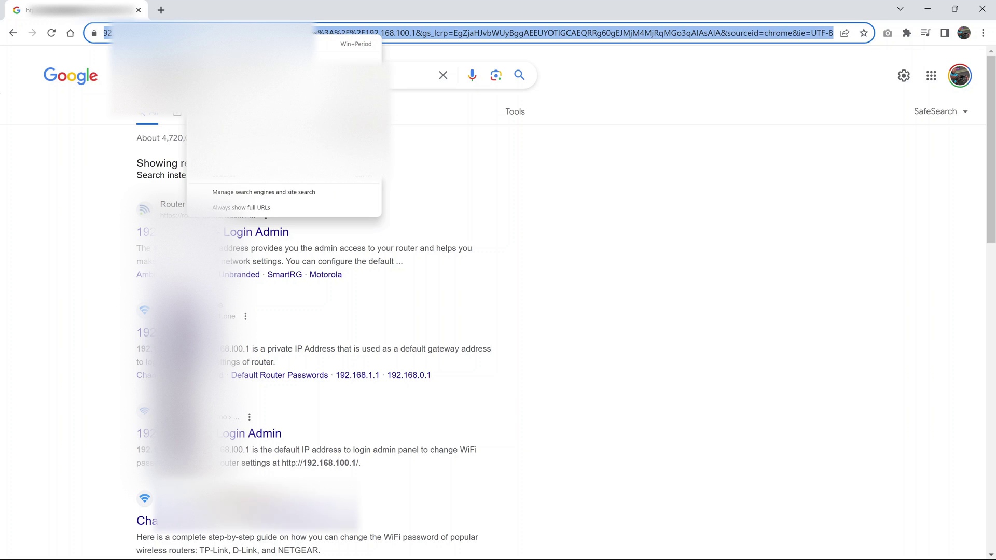
click(234, 120)
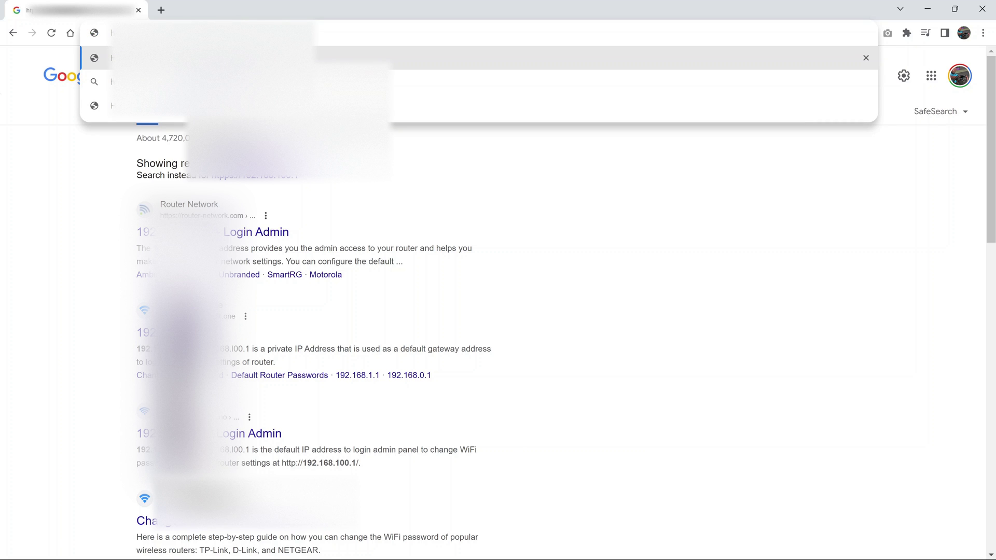
key(Return)
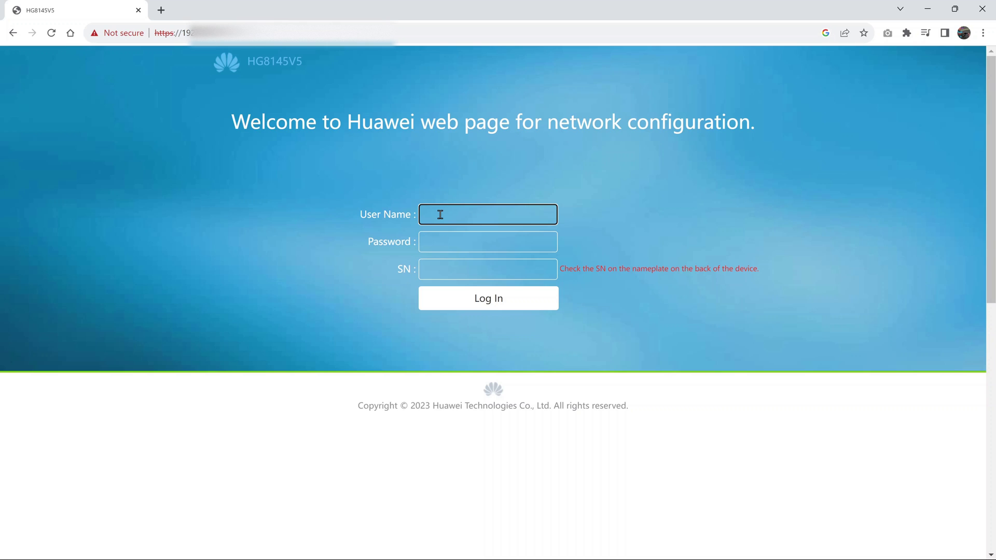
Enter user name 'root' and move to the Password field
text(root)
click(440, 246)
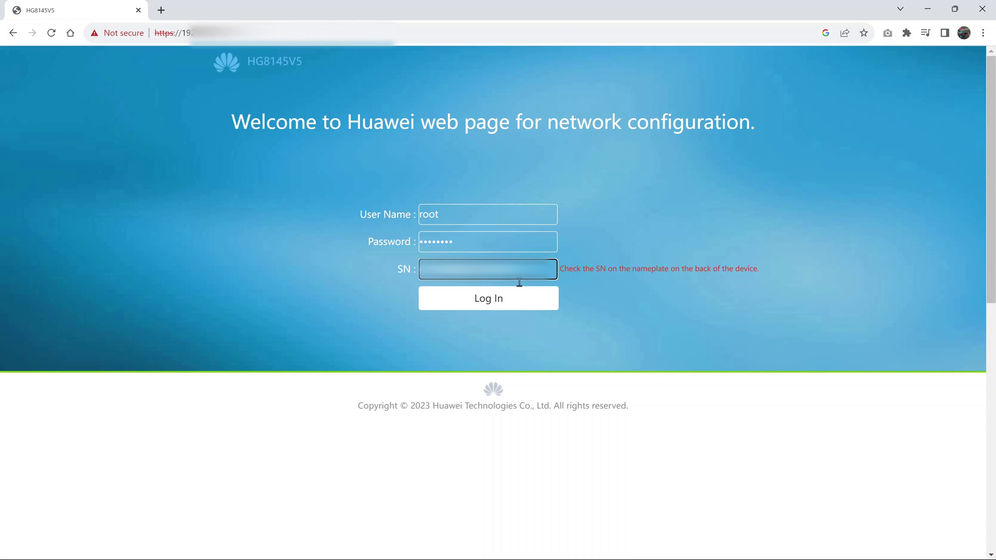
Log in and go to Advanced WLAN 2.4G basic settings for GT sport
click(479, 301)
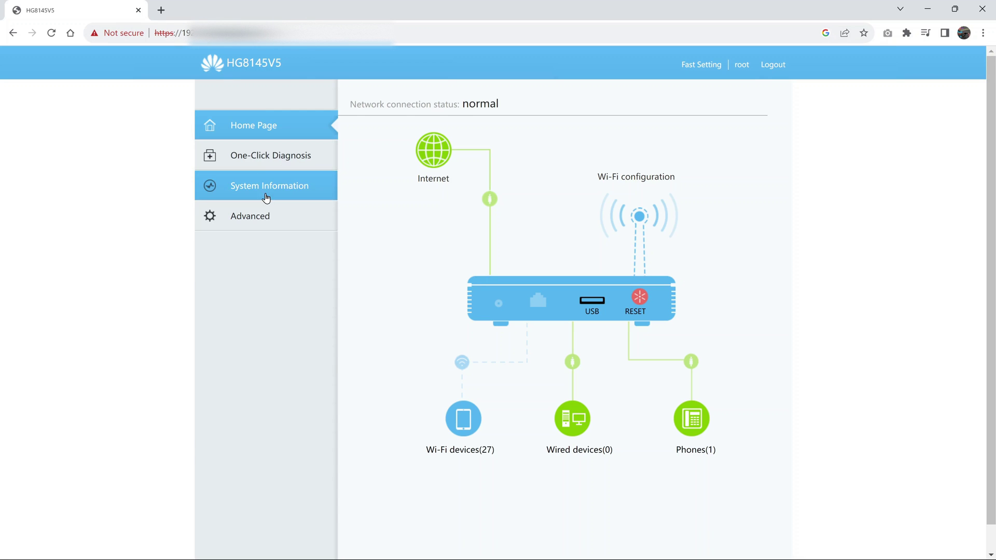
click(289, 216)
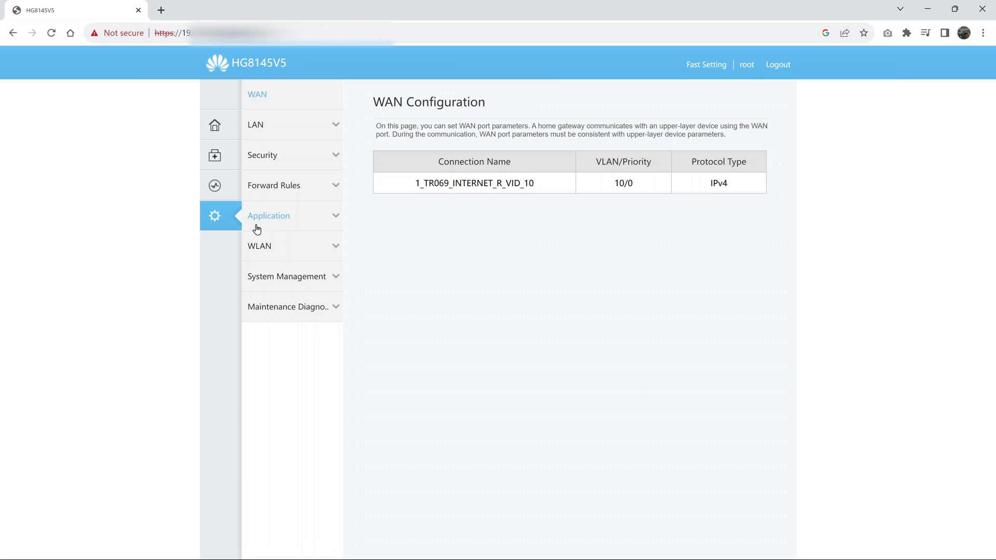
click(283, 250)
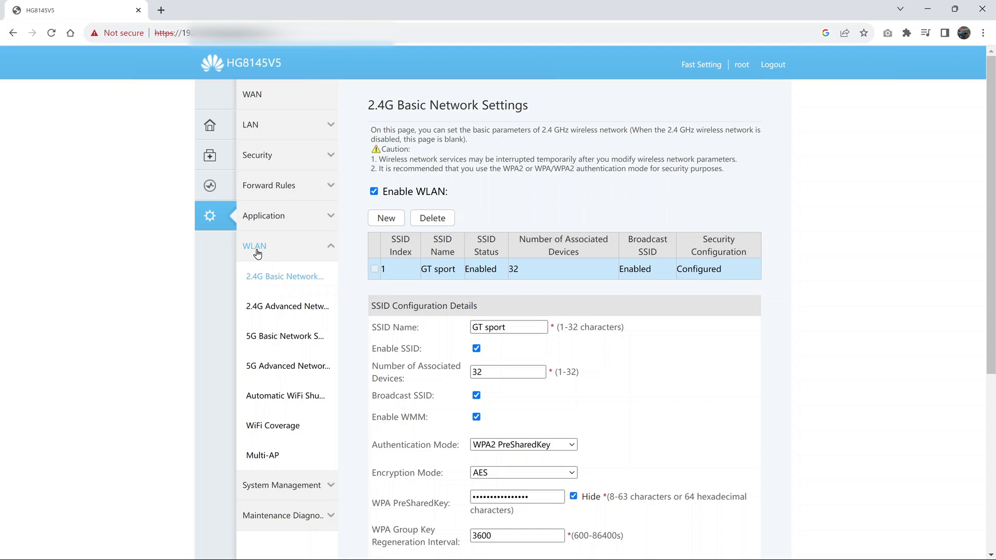
click(295, 278)
drag(376, 397, 432, 396)
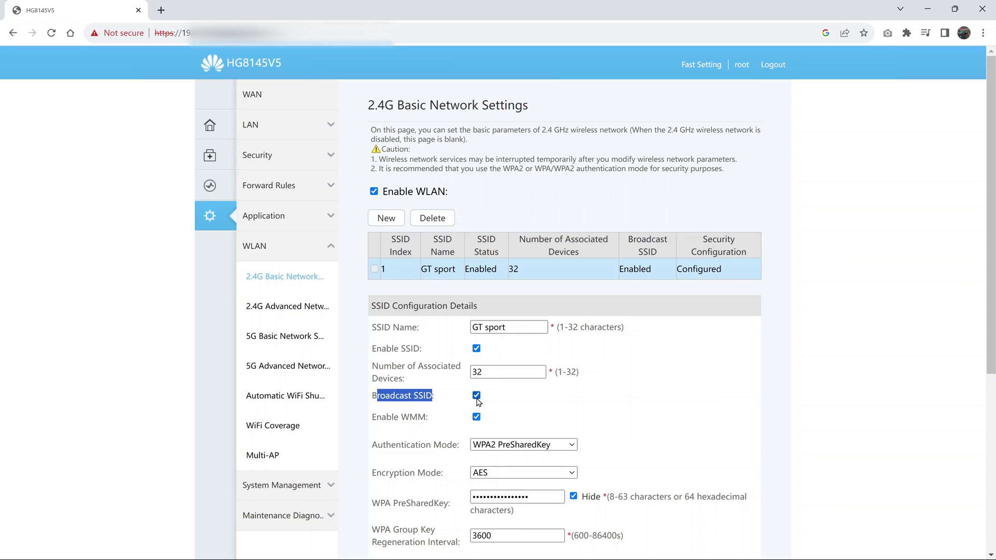
click(531, 401)
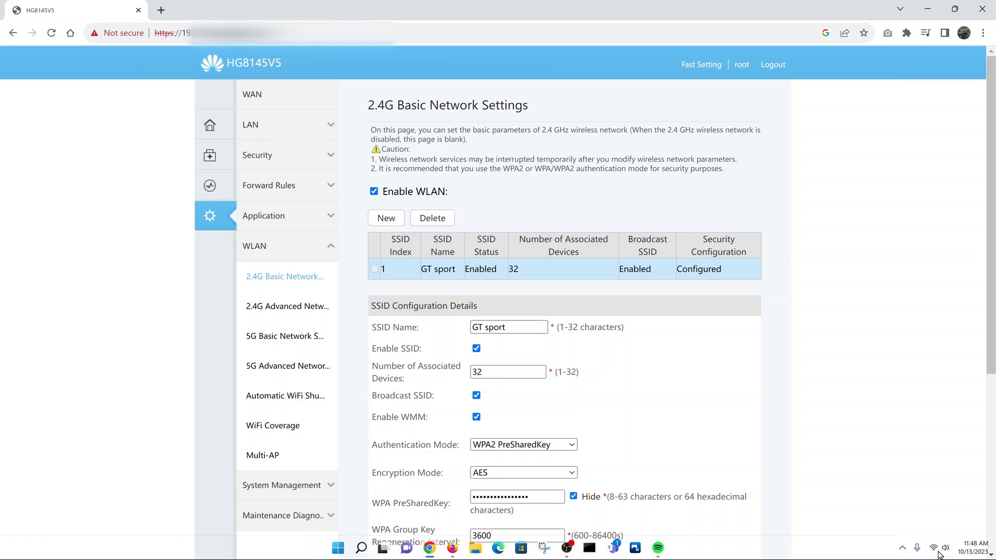
click(939, 552)
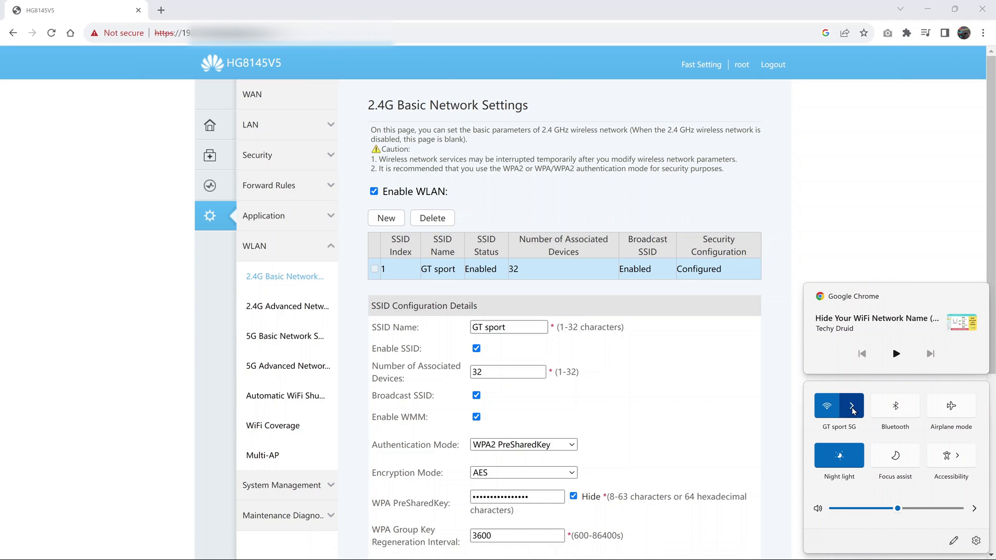
click(852, 407)
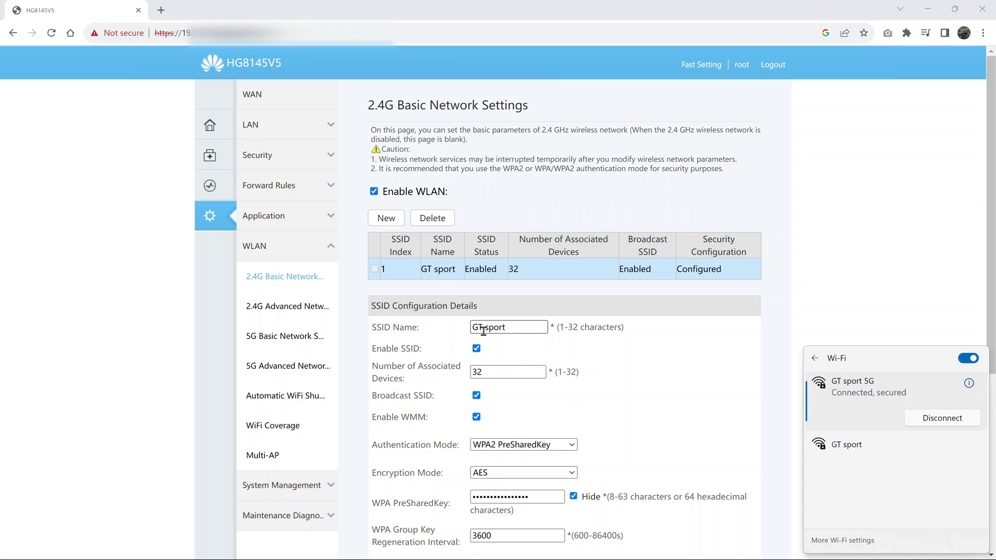
Apply Broadcast SSID disabled for the GT sport 2.4G network
click(862, 290)
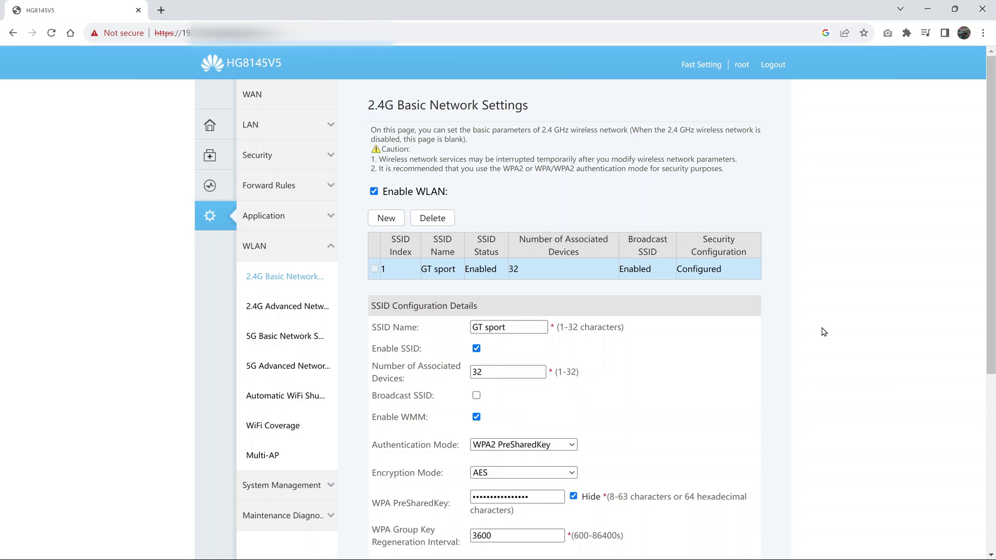
scroll(823, 332, down, 5)
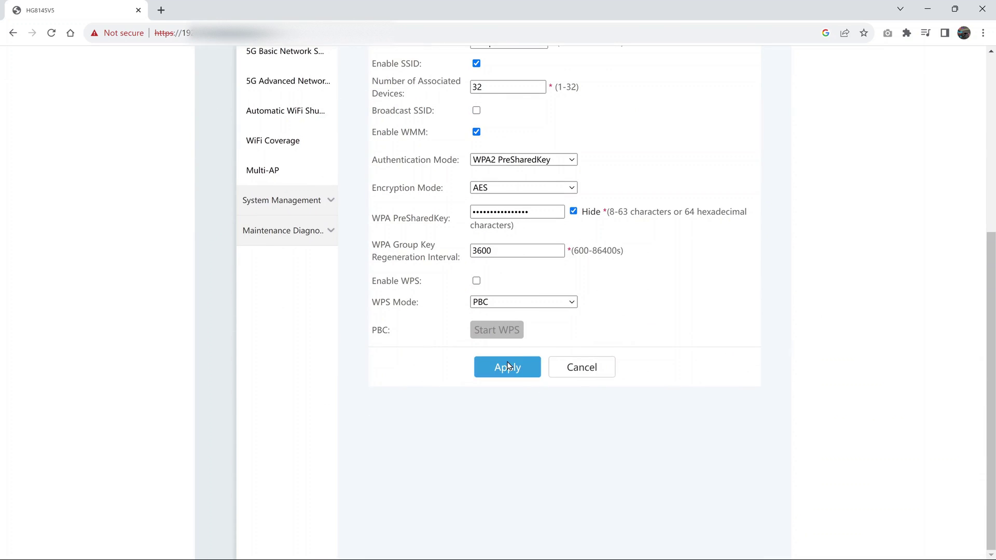
click(508, 366)
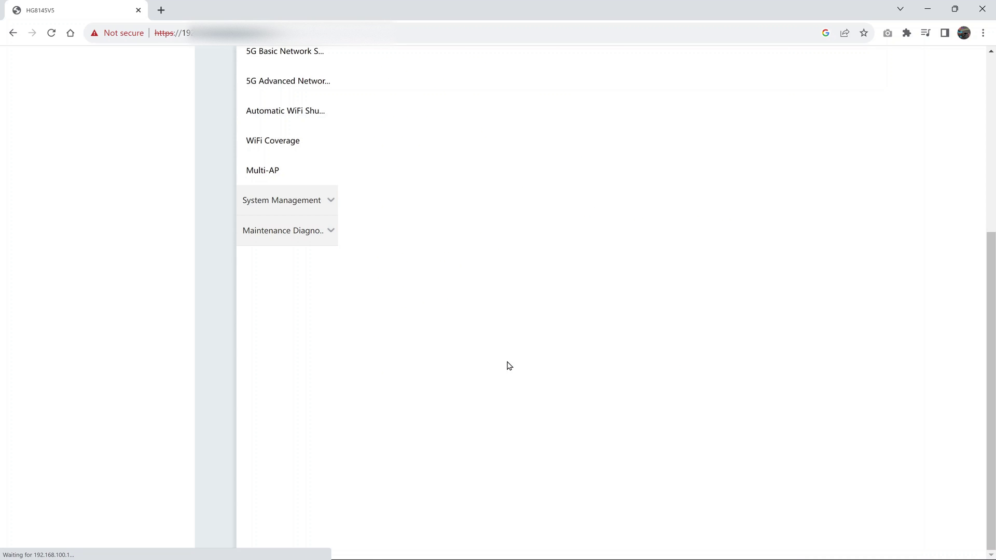
scroll(529, 402, up, 2)
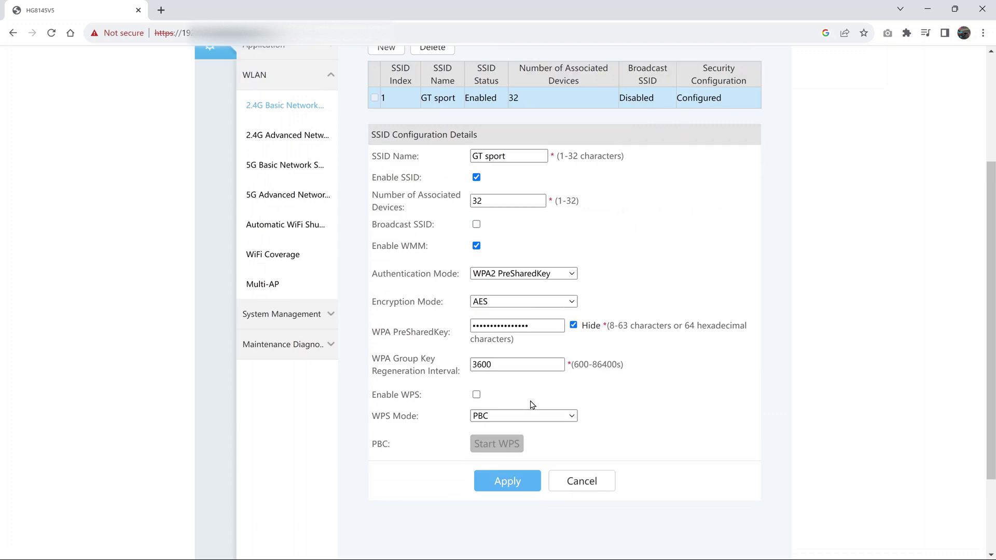
scroll(530, 404, up, 3)
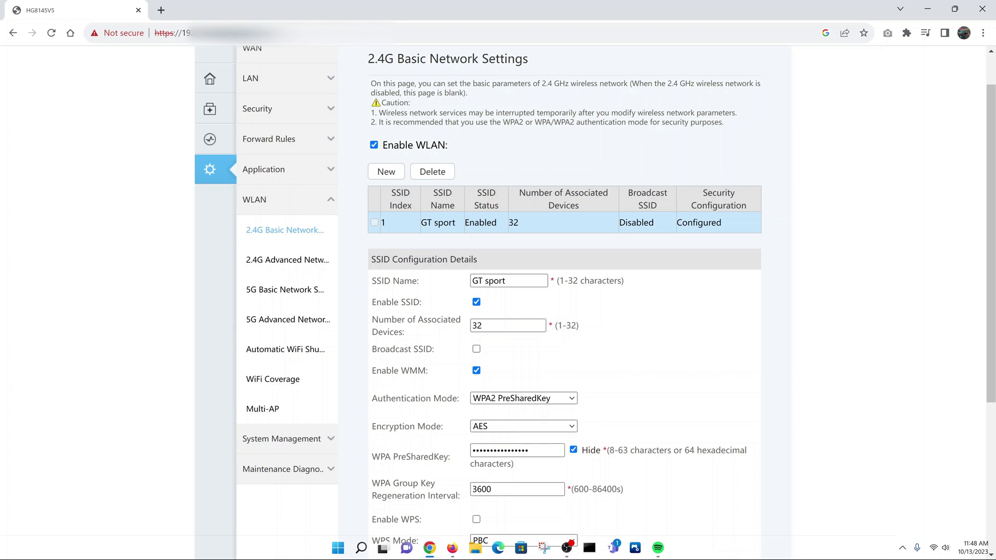
Forget the saved GT sport network in the Windows Wi-Fi list
click(934, 548)
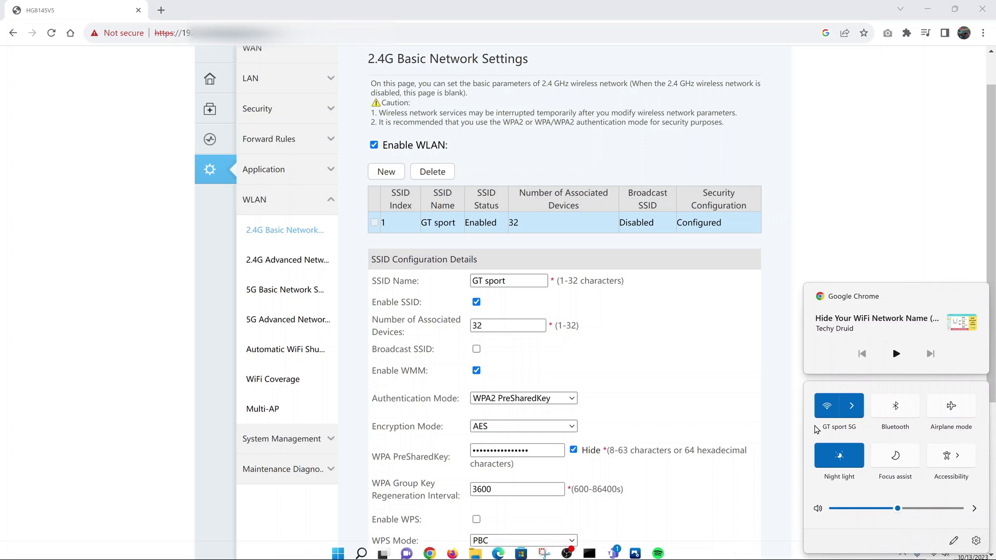
click(853, 405)
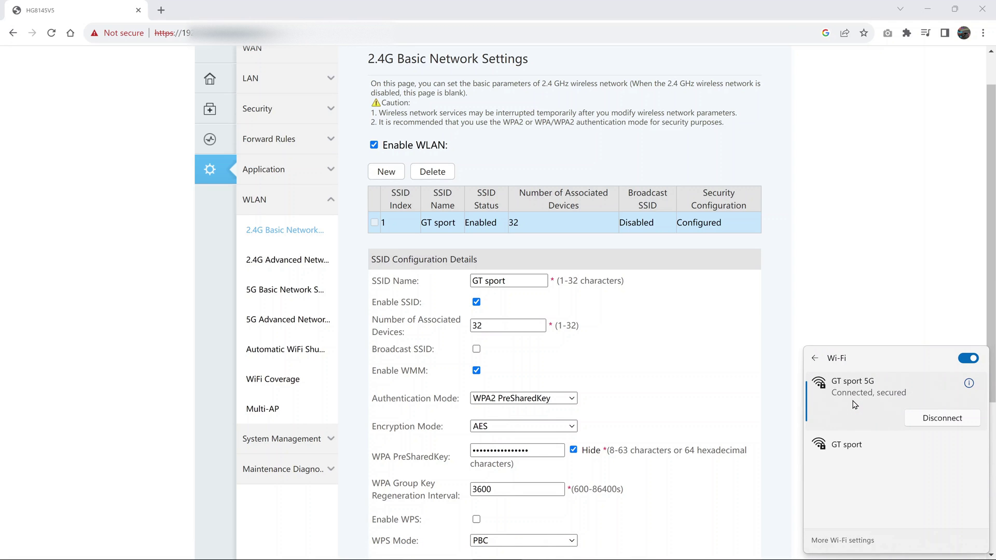
right_click(871, 450)
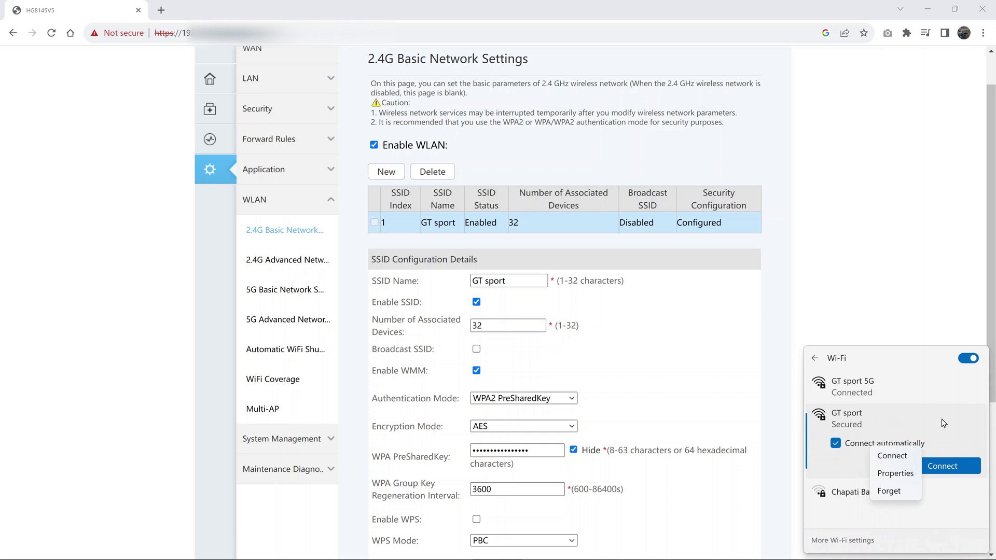
click(893, 493)
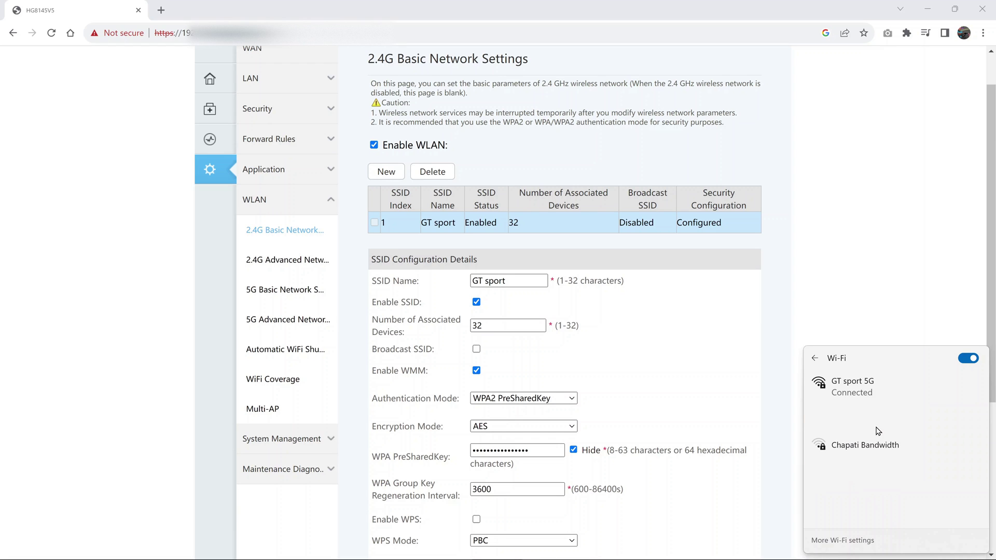
click(900, 283)
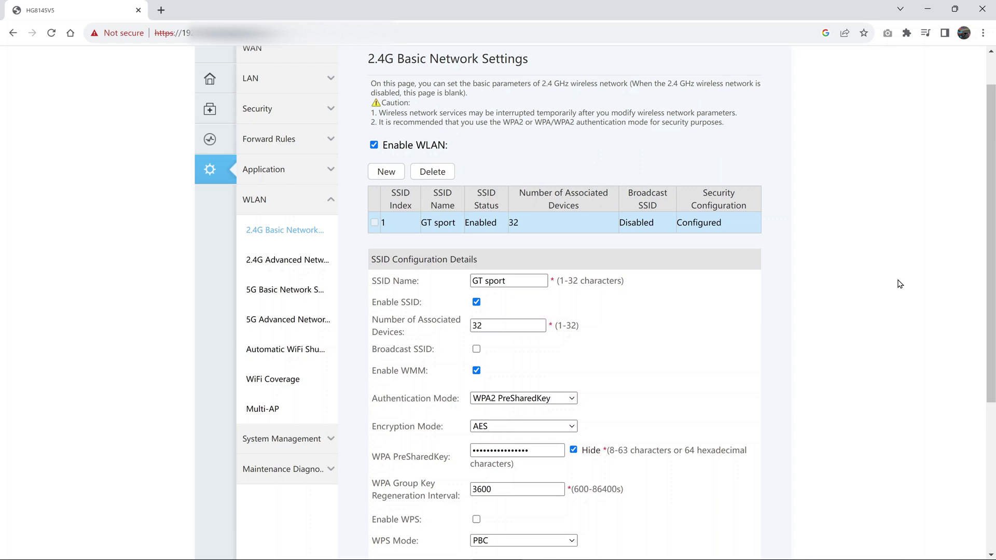
scroll(778, 493, down, 3)
scroll(778, 493, up, 1)
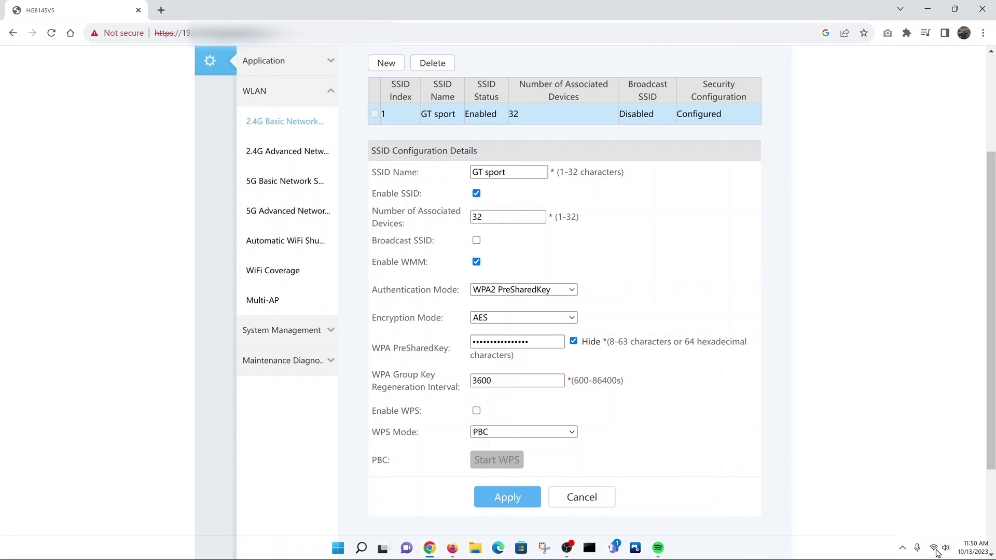
click(936, 552)
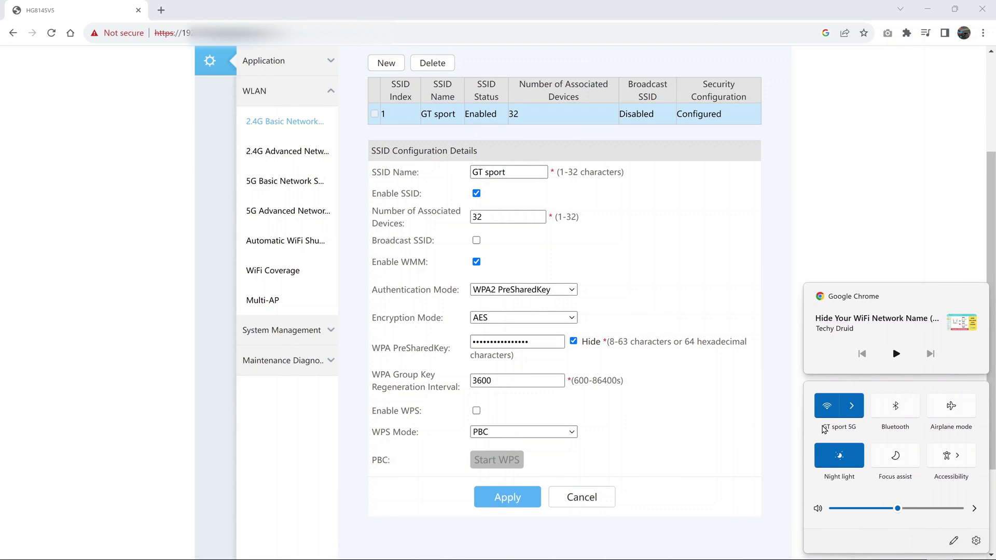
click(778, 420)
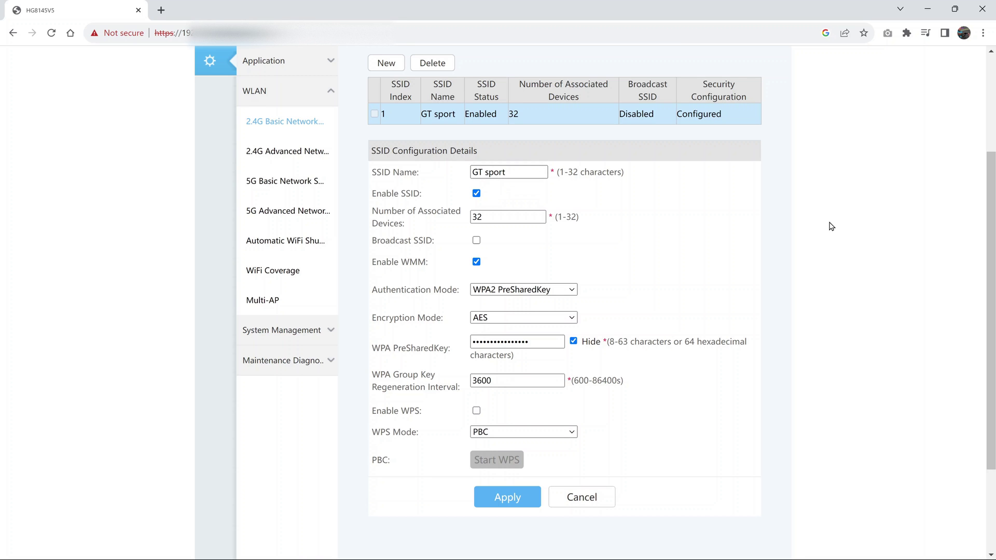
scroll(831, 226, up, 3)
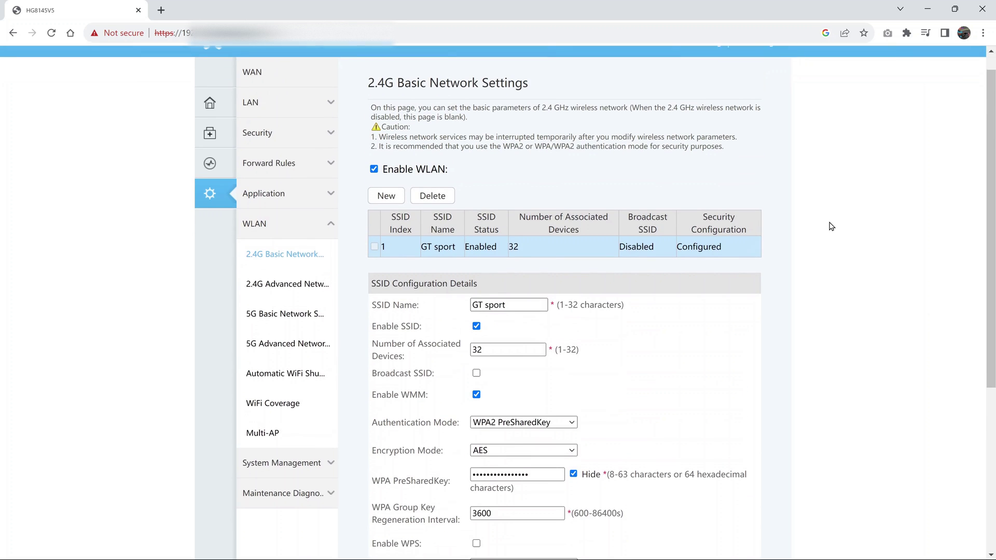